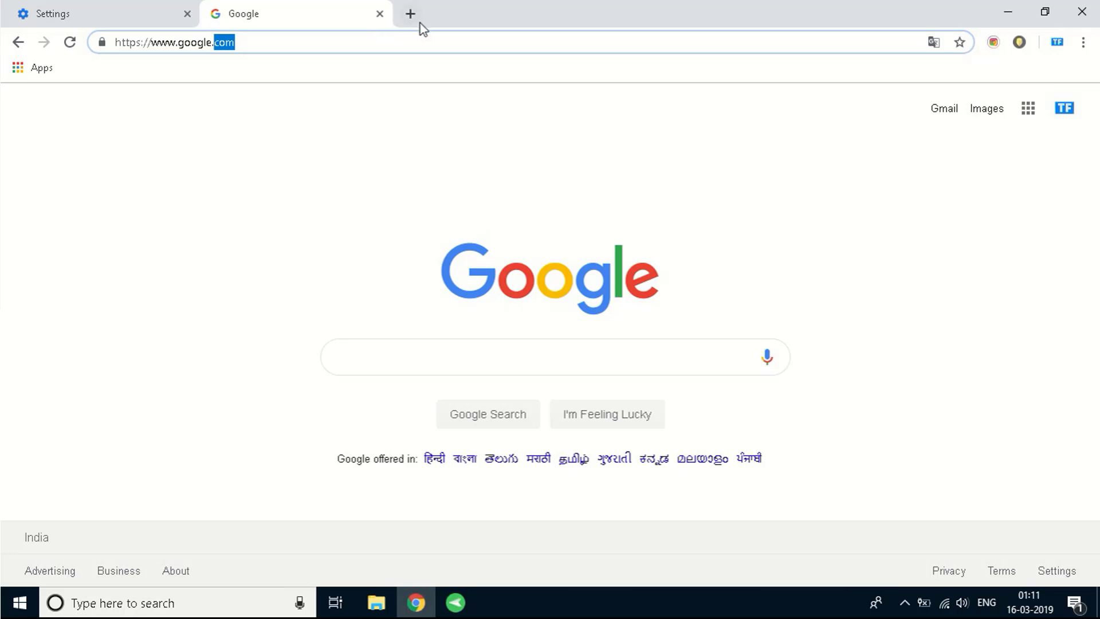
Step: Replace the Google address with chrome://net-internals and load it in the current tab
left_click(308, 50)
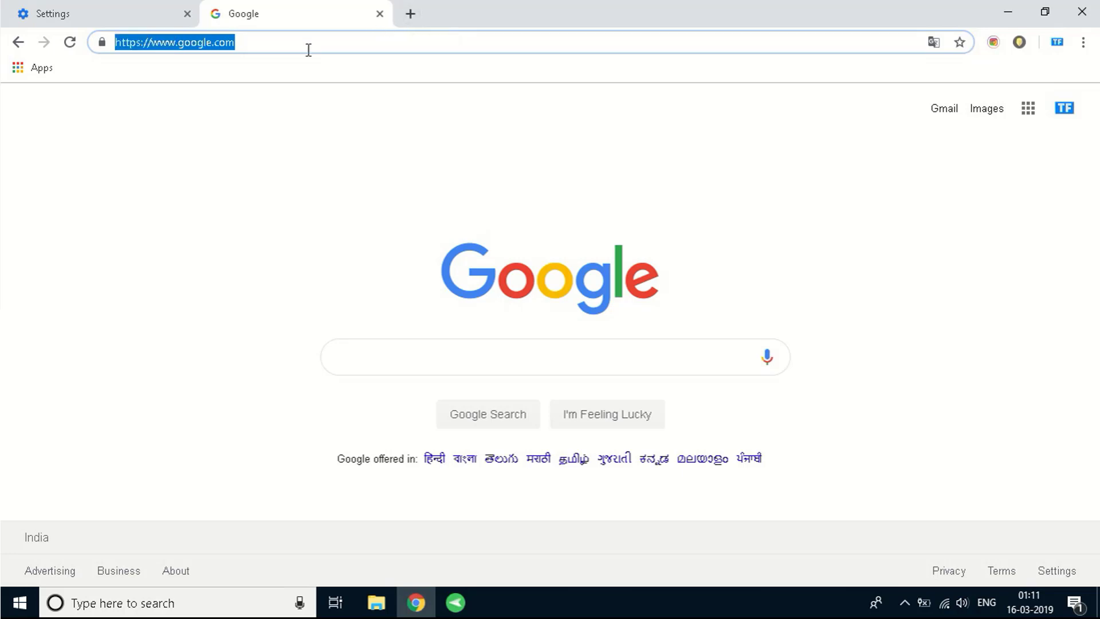
type("chrome://net-internals")
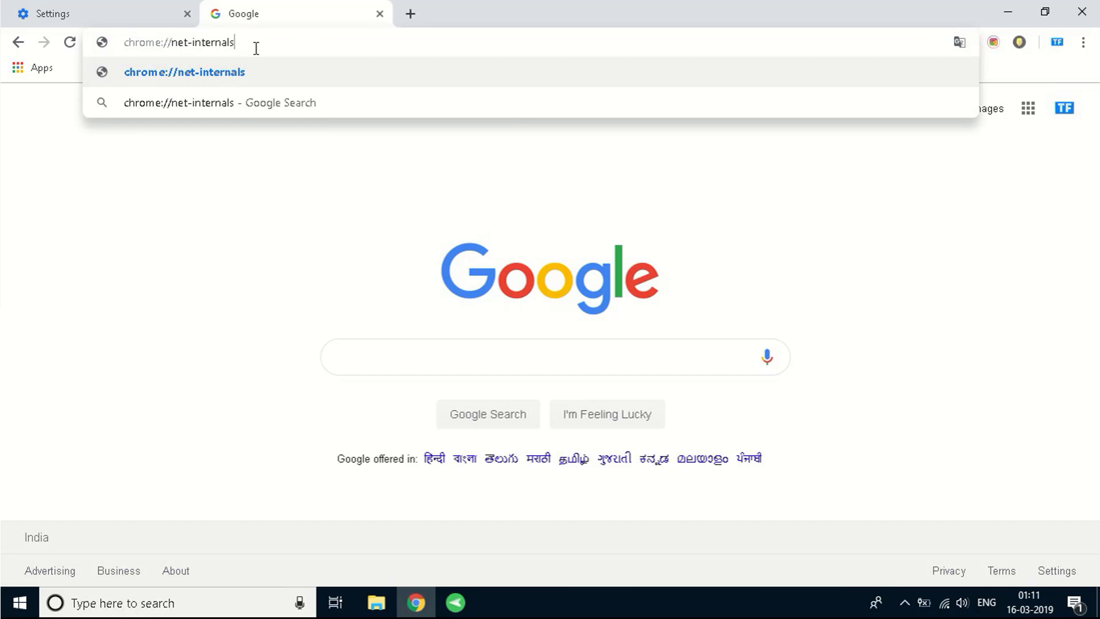
double_click(274, 46)
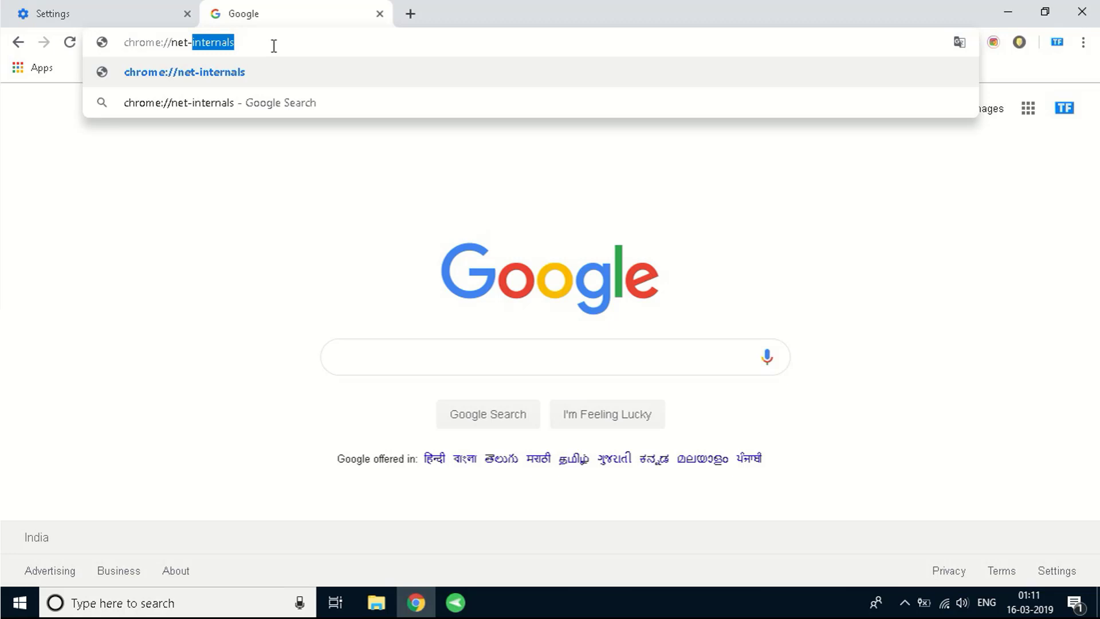
left_click(274, 46)
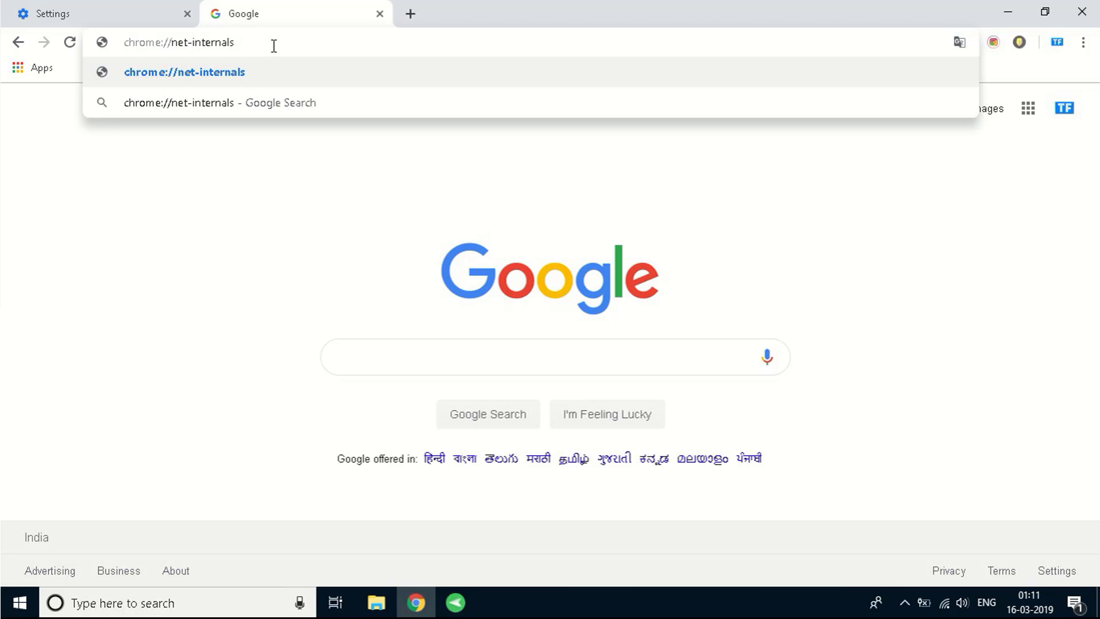
key("Return")
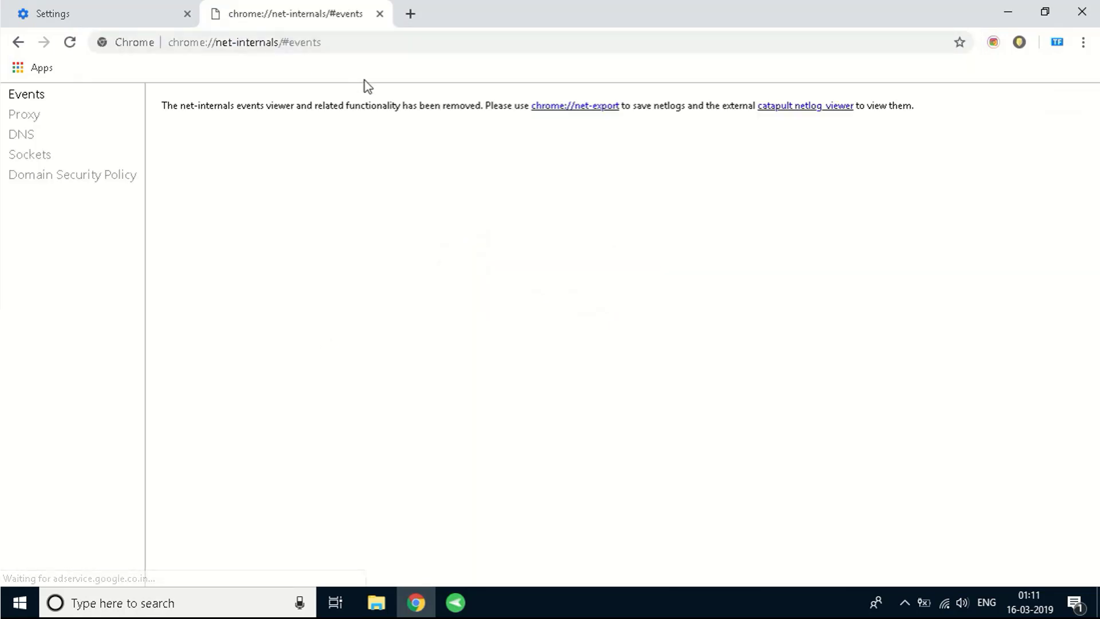
Step: In net-internals' Sockets section, flush the socket pools
left_click(32, 160)
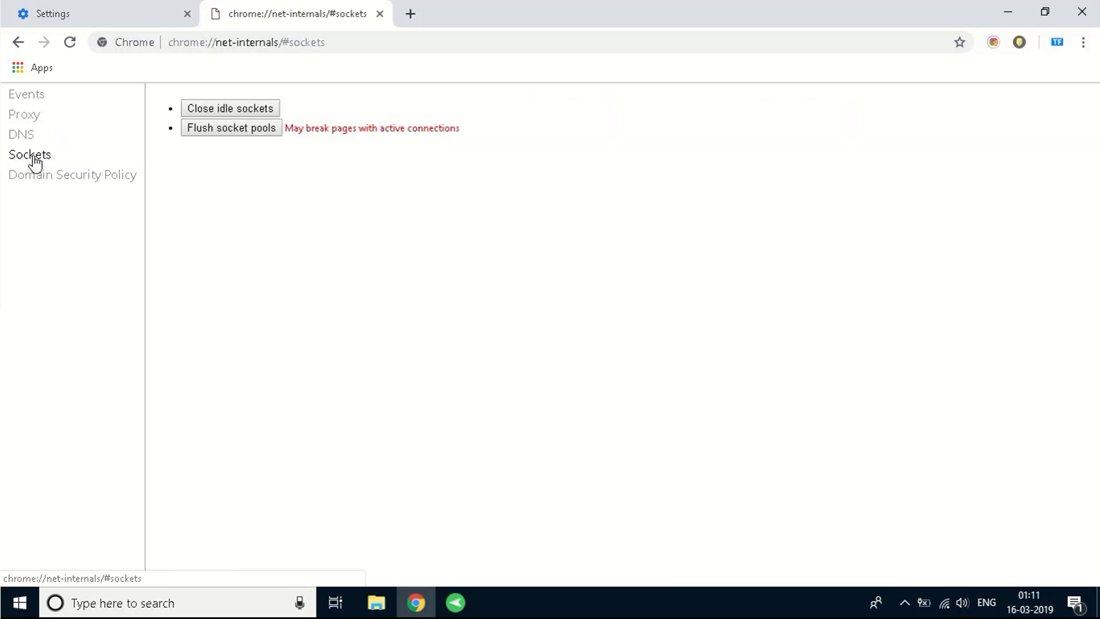
left_click(253, 130)
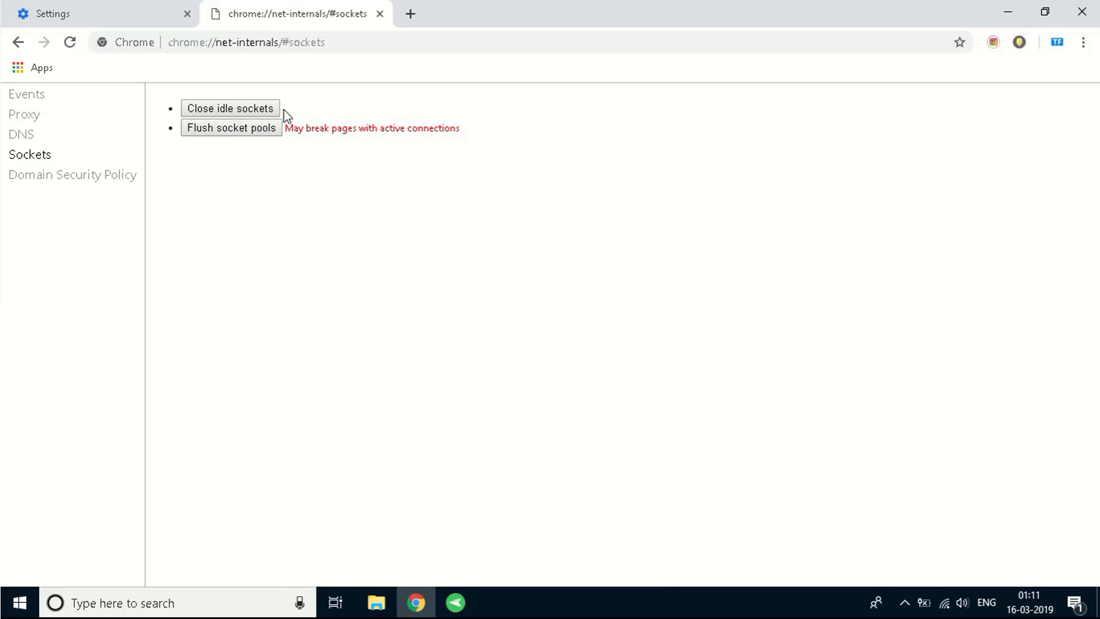
Step: Edit the address back to chrome:// and load the chrome://settings suggestion
double_click(397, 52)
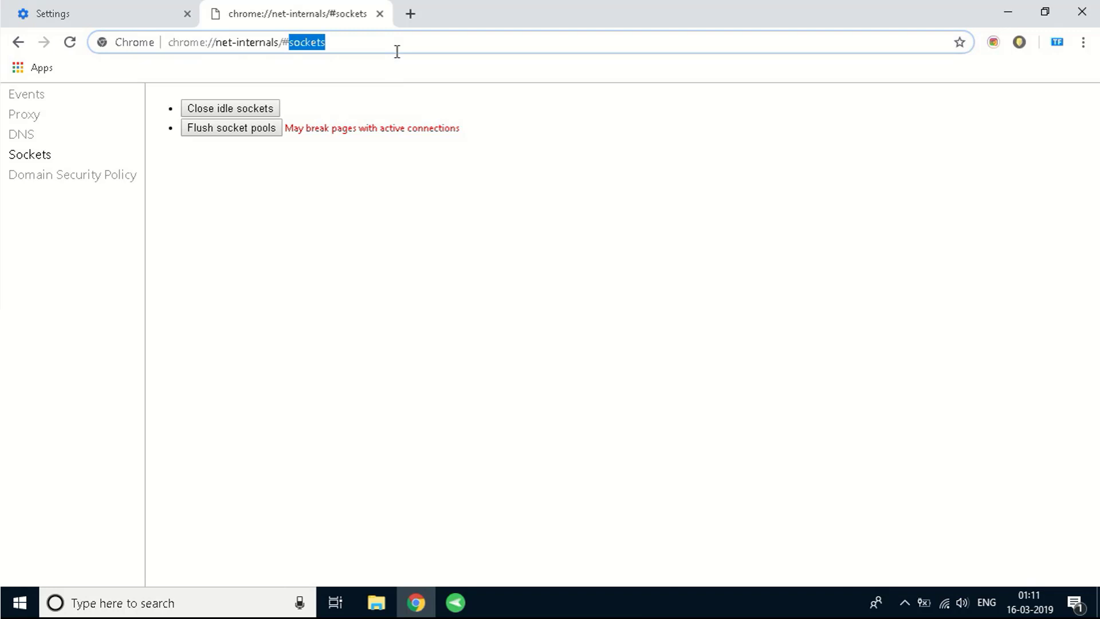
key("BackSpace")
key("BackSpace")
key("BackSpace")
key("BackSpace")
key("BackSpace")
key("BackSpace")
key("BackSpace")
key("BackSpace")
key("BackSpace")
key("BackSpace")
key("BackSpace")
key("BackSpace")
key("BackSpace")
key("BackSpace")
key("BackSpace")
key("BackSpace")
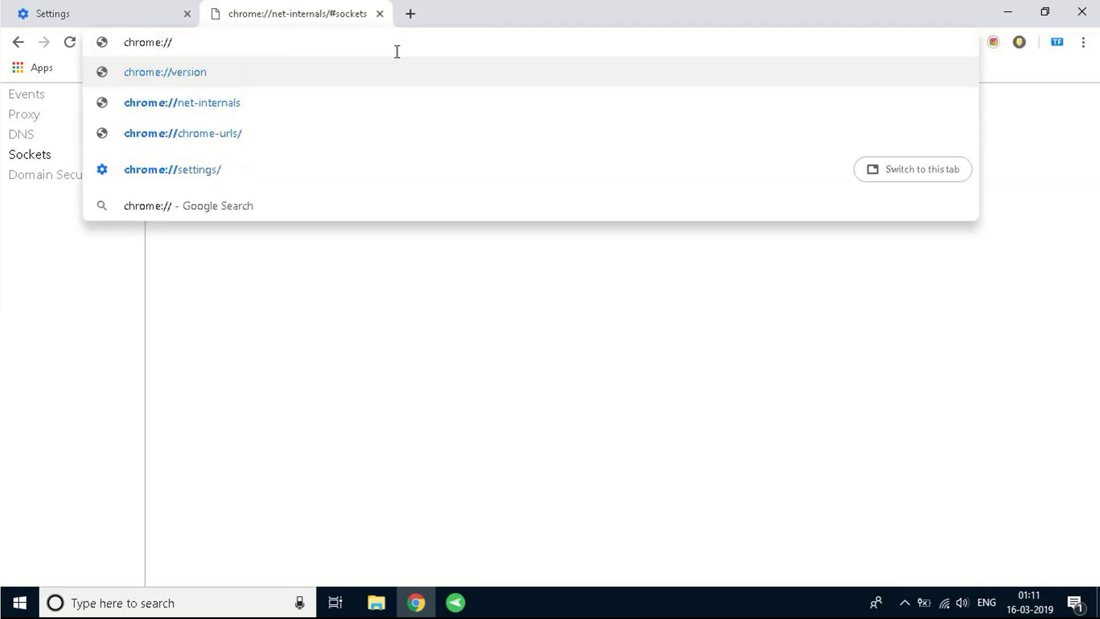
type("se")
key("Down")
key("Down")
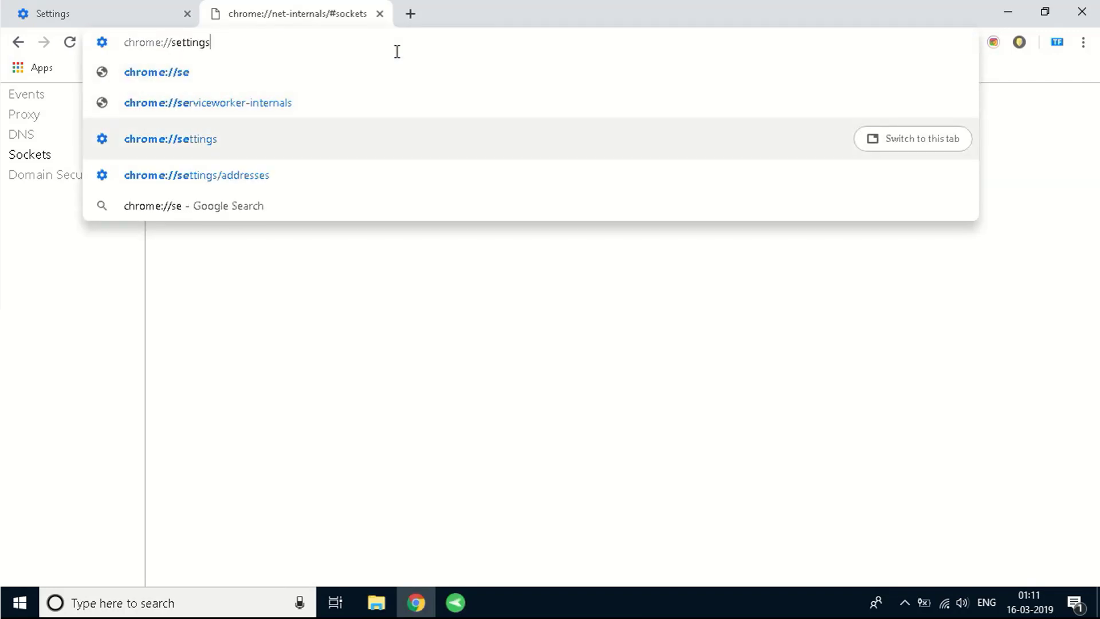
key("Return")
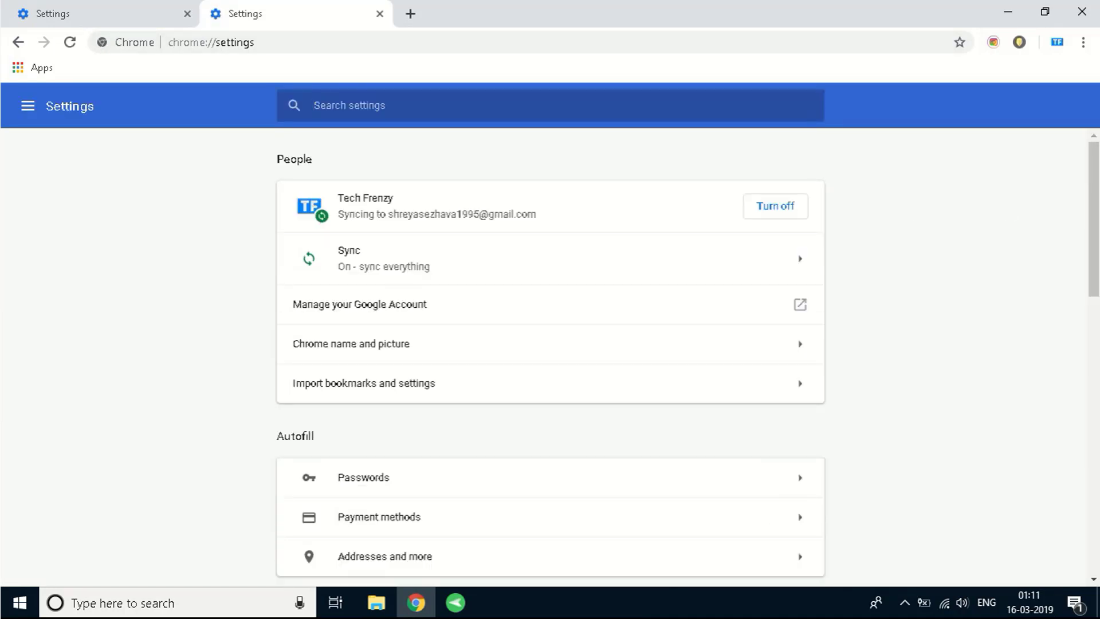
Step: Expand Advanced on the Settings page and scroll down to the Reset and clean up section
scroll(550, 344, "down", 5)
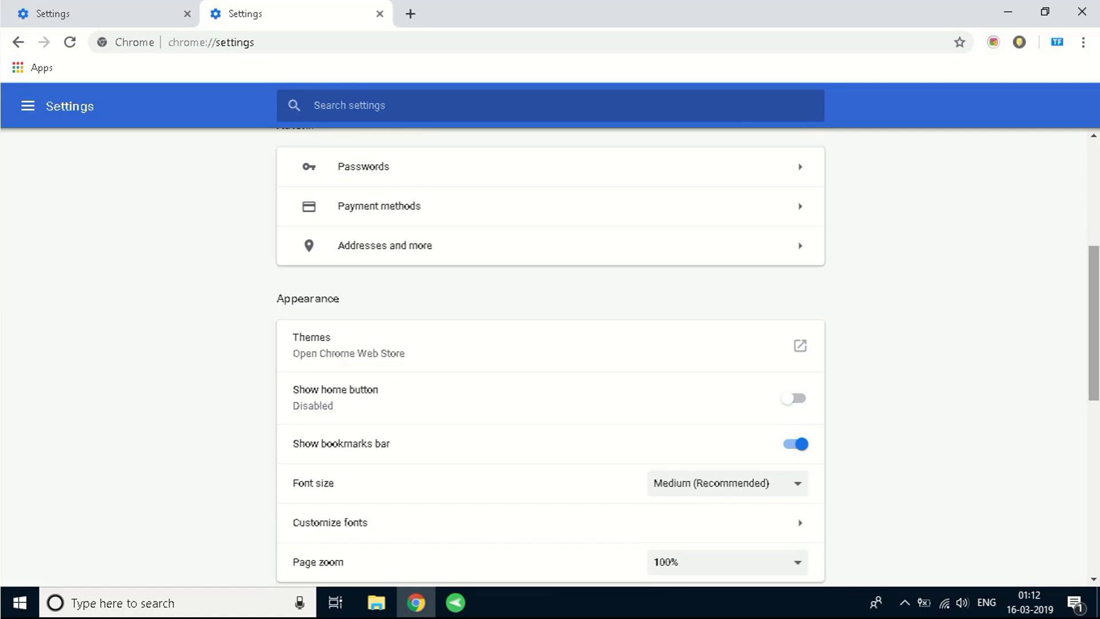
left_click_drag(1097, 337, 1092, 527)
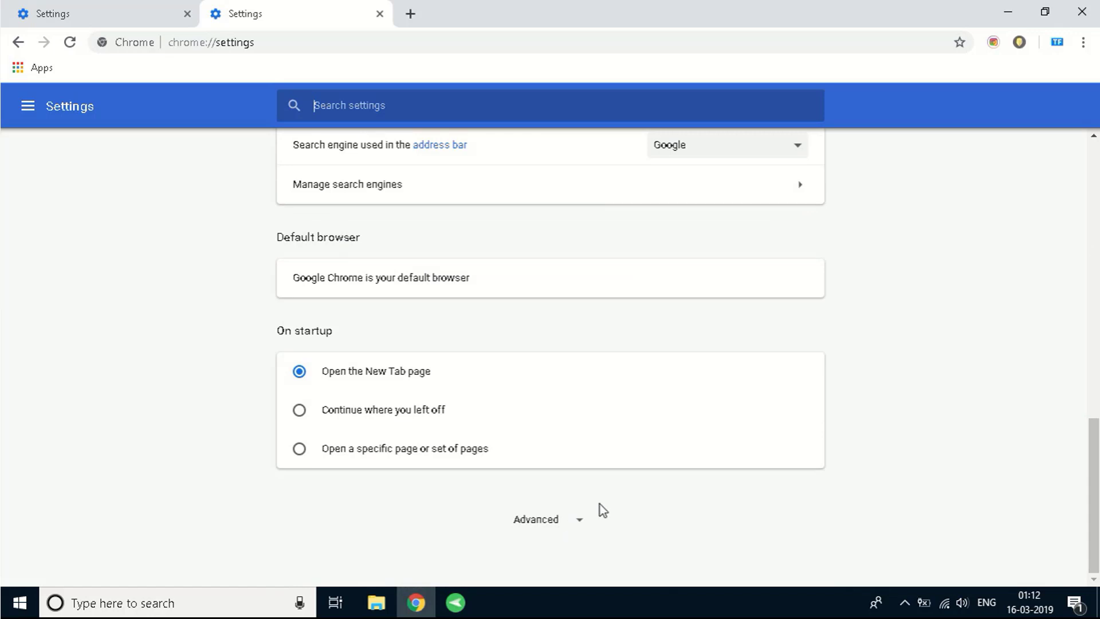
left_click(572, 523)
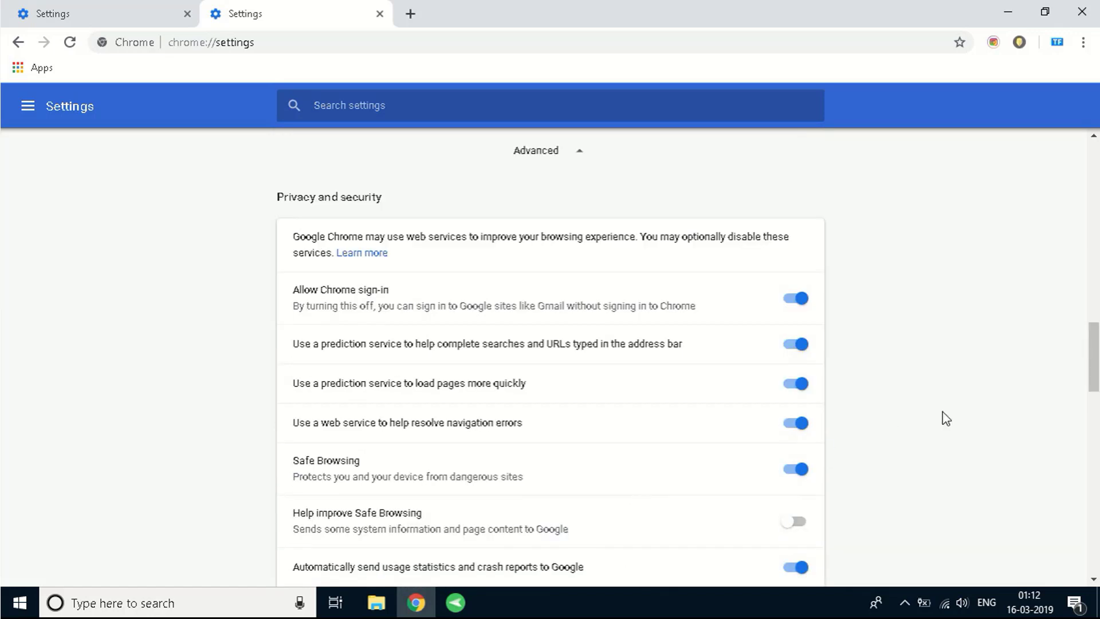
scroll(1094, 356, "down", 5)
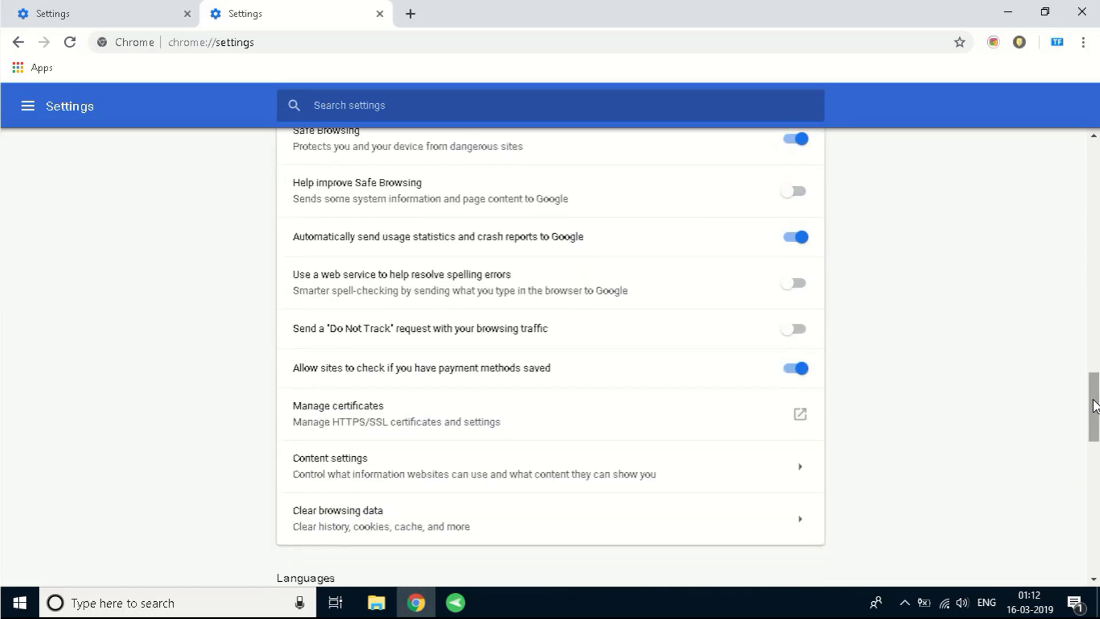
left_click_drag(1094, 433, 1095, 555)
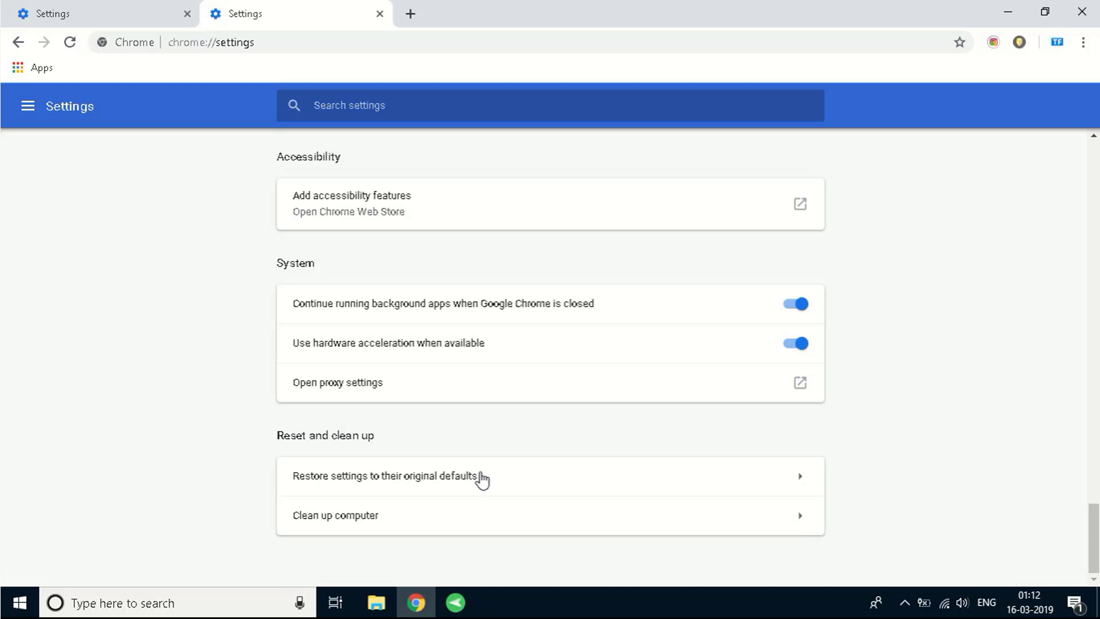
Step: Choose 'Restore settings to their original defaults' and confirm with Reset settings
left_click(368, 484)
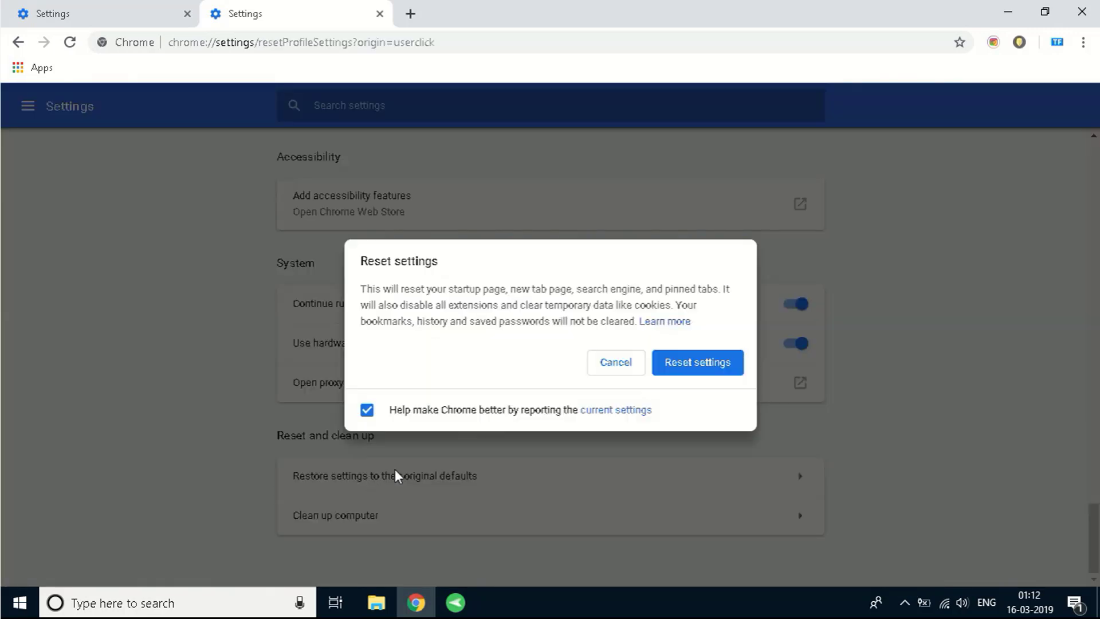
left_click(697, 364)
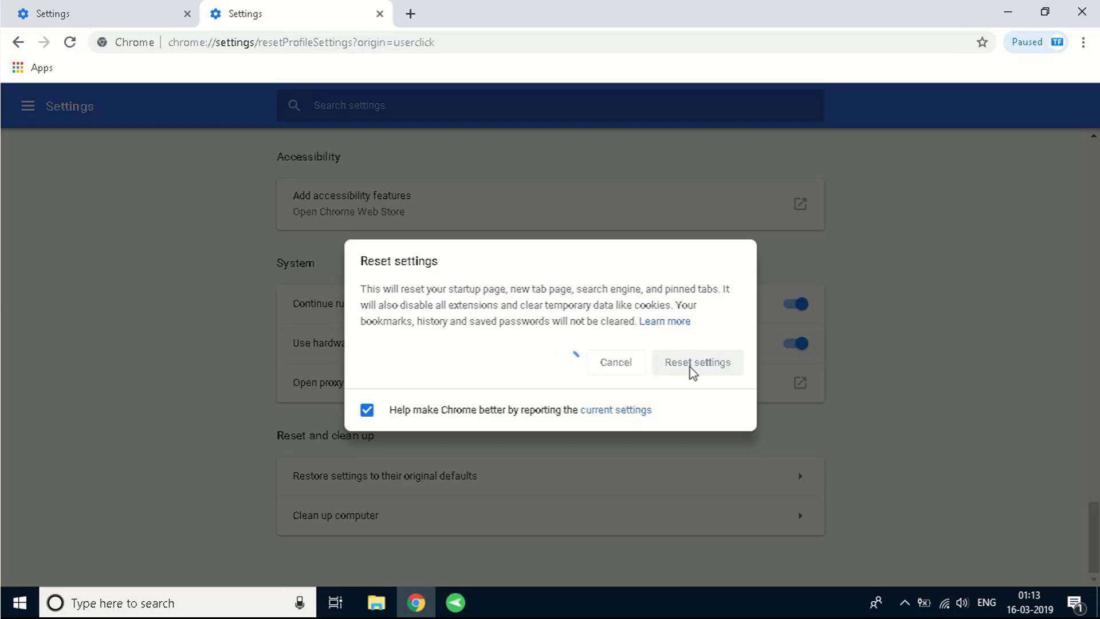
Step: Open a new blank tab, load google.com in the first tab, and check the reset tab's progress
left_click(411, 14)
left_click(156, 17)
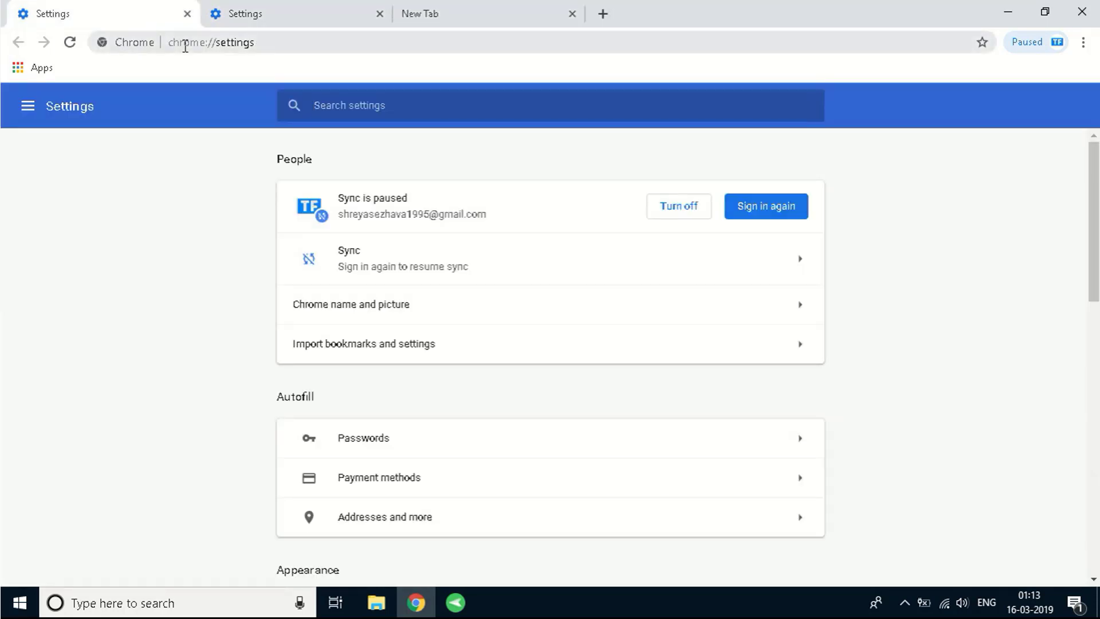
left_click(184, 43)
type("g")
key("Return")
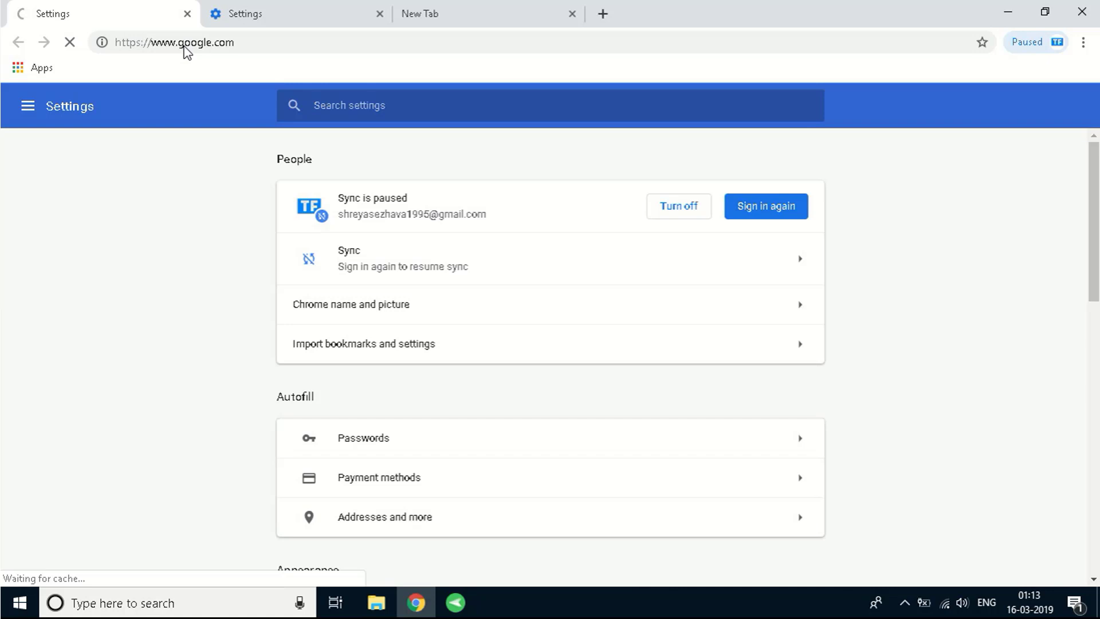
left_click(250, 8)
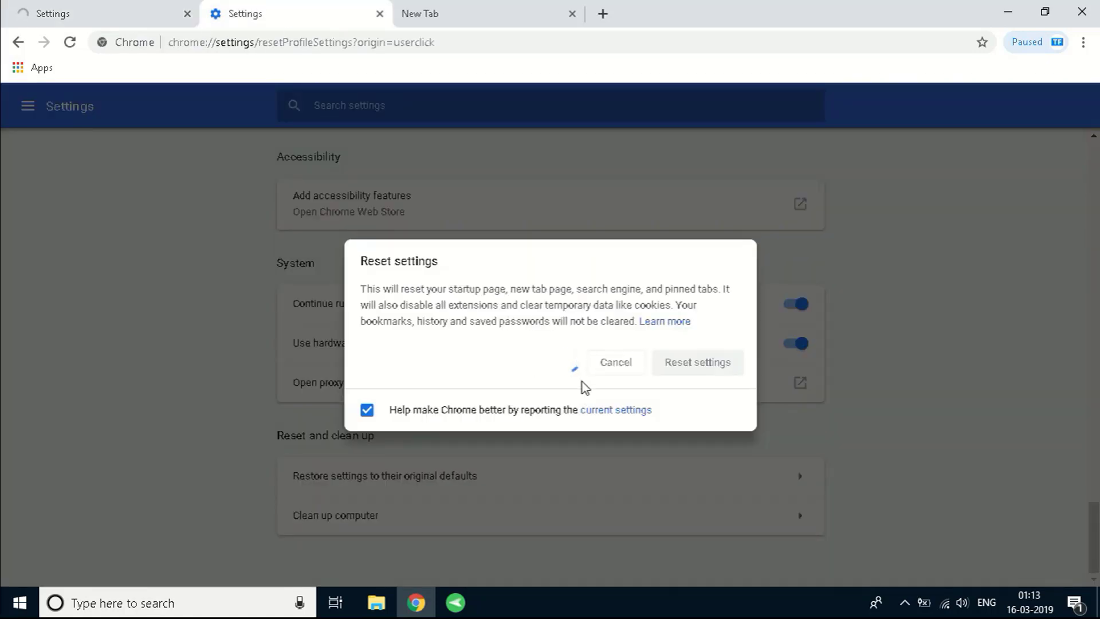